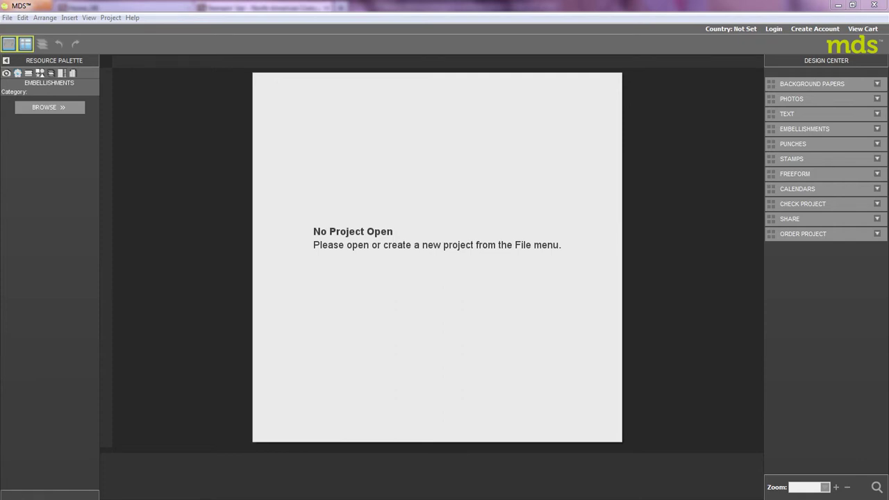
Start a new tag project in the 2½" x 4¼" portrait size, based on a designer template.
{"action": "left_click", "coordinate": [6, 18]}
{"action": "left_click", "coordinate": [37, 31]}
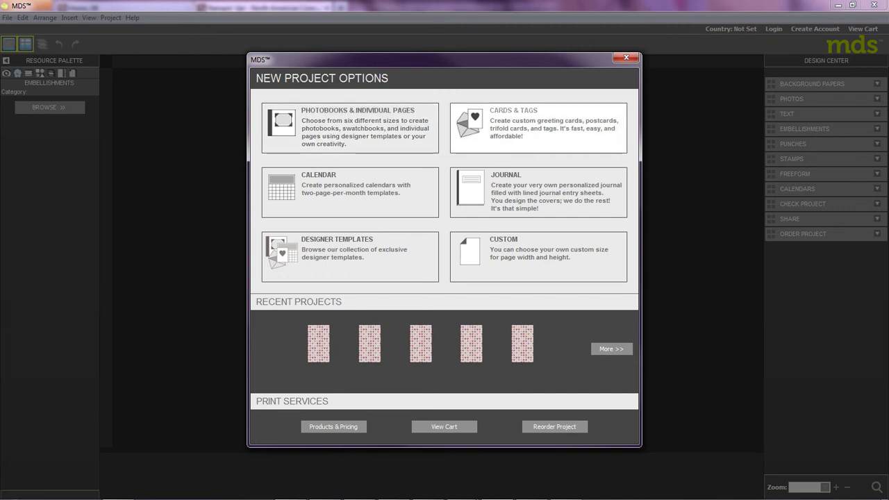
{"action": "left_click", "coordinate": [539, 128]}
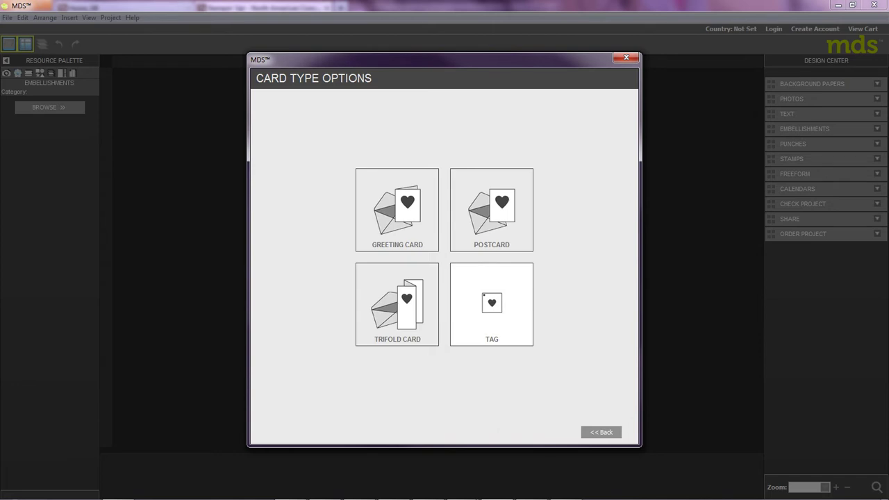
{"action": "left_click", "coordinate": [492, 303]}
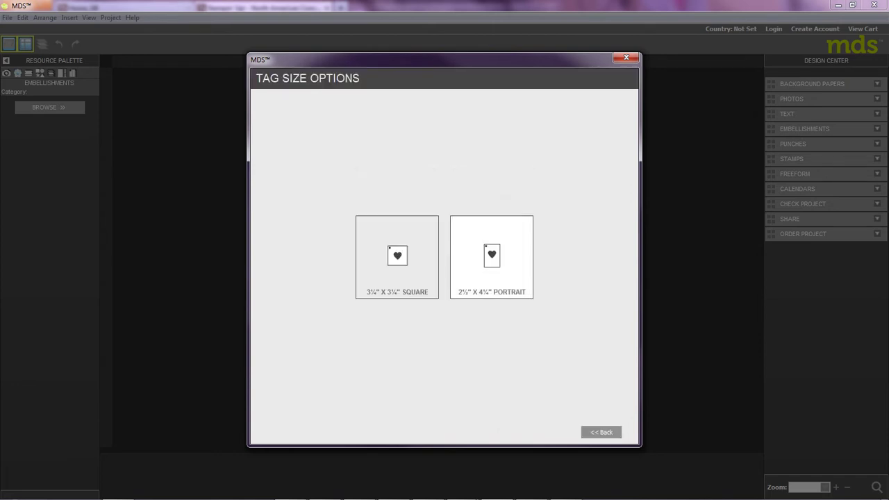
{"action": "left_click", "coordinate": [492, 257]}
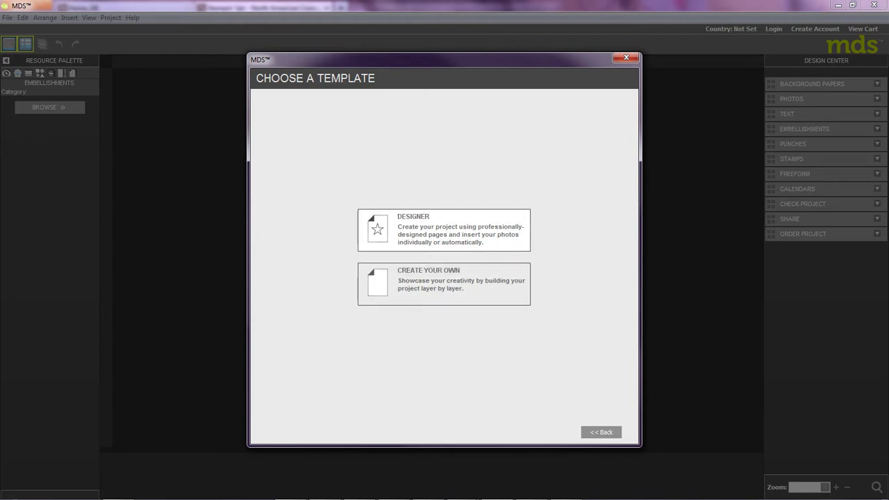
{"action": "left_click", "coordinate": [444, 230]}
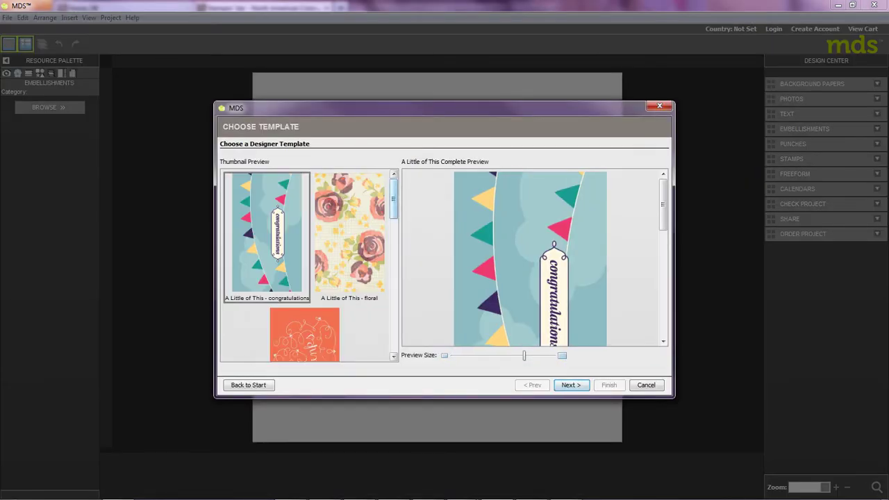
Choose the "A Little of This - hearts" template and accept its default page arrangement.
{"action": "scroll", "coordinate": [309, 264], "scroll_direction": "down", "scroll_amount": 5}
{"action": "scroll", "coordinate": [309, 264], "scroll_direction": "down", "scroll_amount": 3}
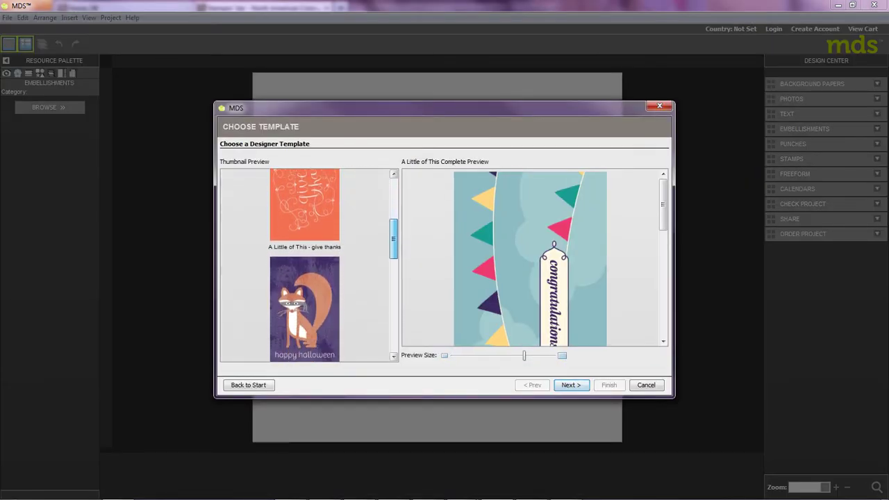
{"action": "scroll", "coordinate": [309, 264], "scroll_direction": "down", "scroll_amount": 3}
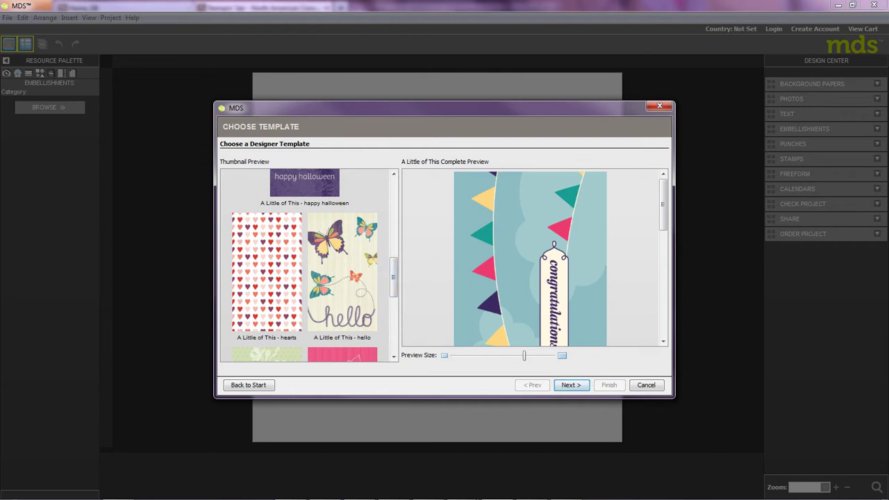
{"action": "left_click", "coordinate": [266, 276]}
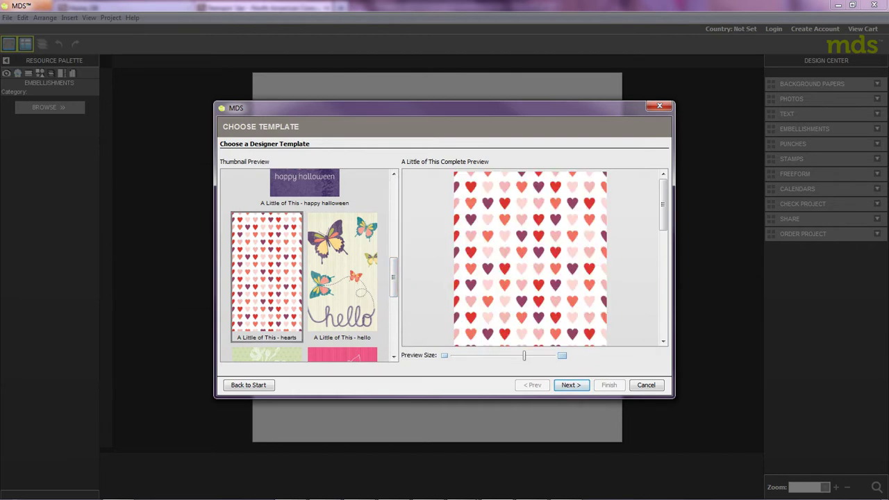
{"action": "left_click", "coordinate": [571, 385]}
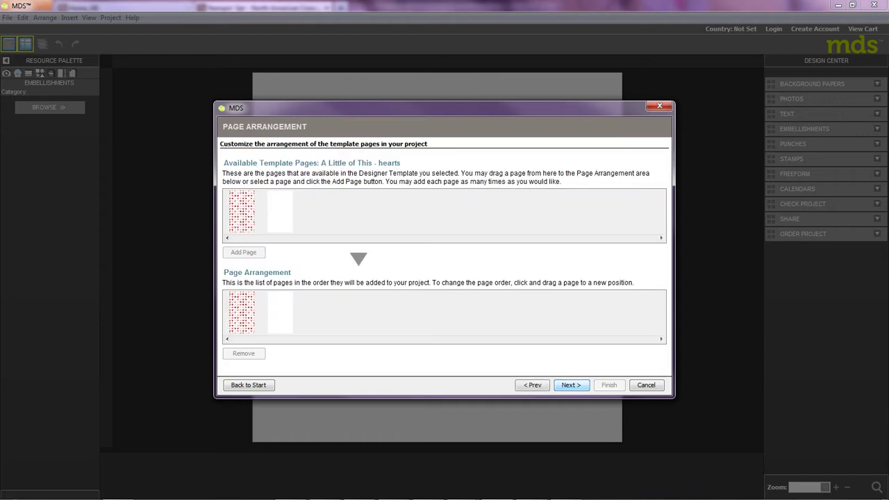
{"action": "left_click", "coordinate": [571, 384]}
{"action": "left_click", "coordinate": [571, 385]}
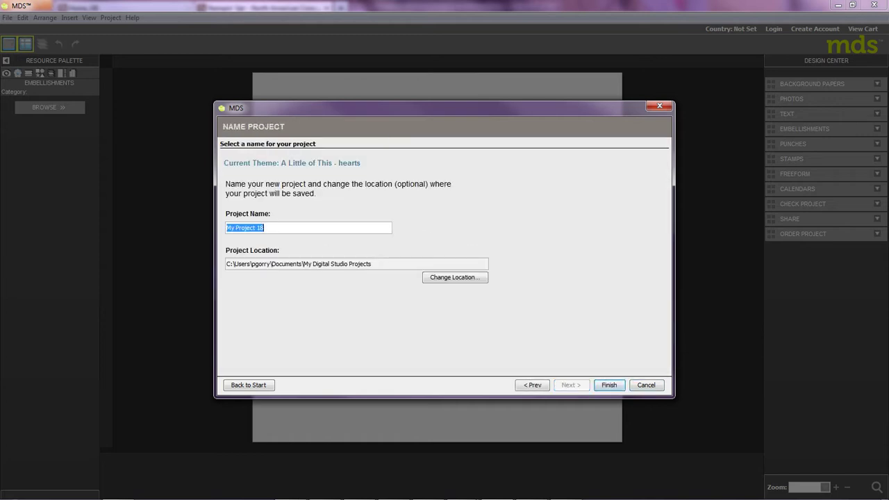
Name the project "Cute Tags 10", create it and dismiss the bleed area notice.
{"action": "key", "text": "BackSpace"}
{"action": "type", "text": "Cute Tags"}
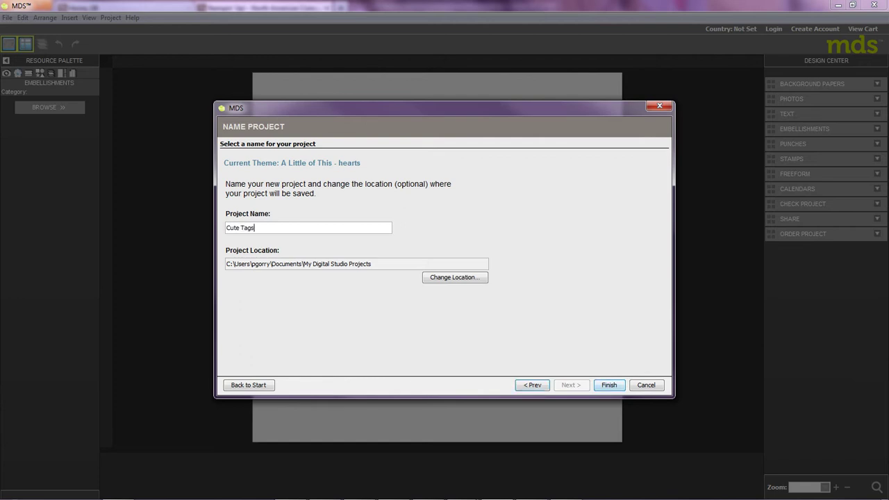
{"action": "type", "text": " 10"}
{"action": "key", "text": "Return"}
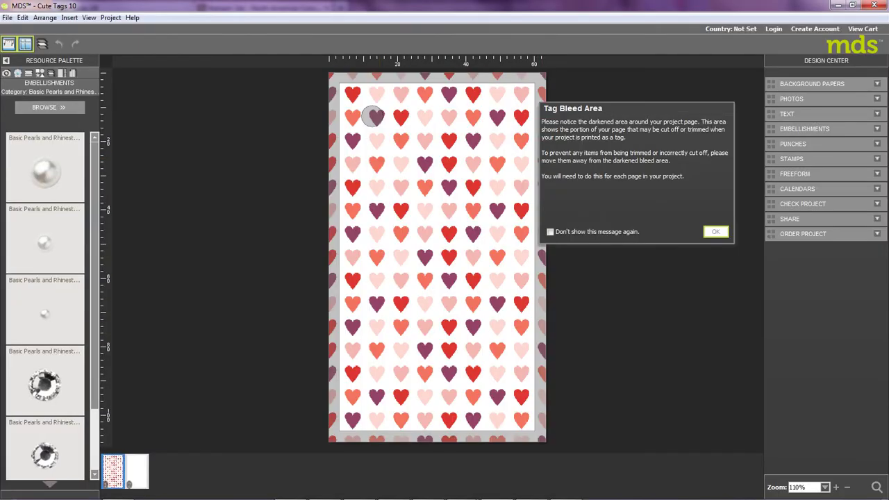
{"action": "left_click", "coordinate": [716, 231]}
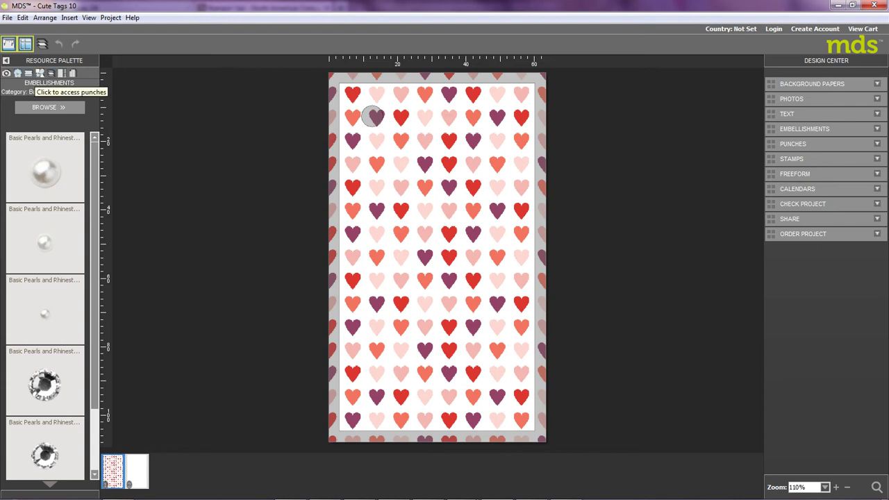
Add a Decorative Label Punch to the tag, shrink it to about 249 by 167 and place it centred in the upper half.
{"action": "left_click", "coordinate": [40, 72]}
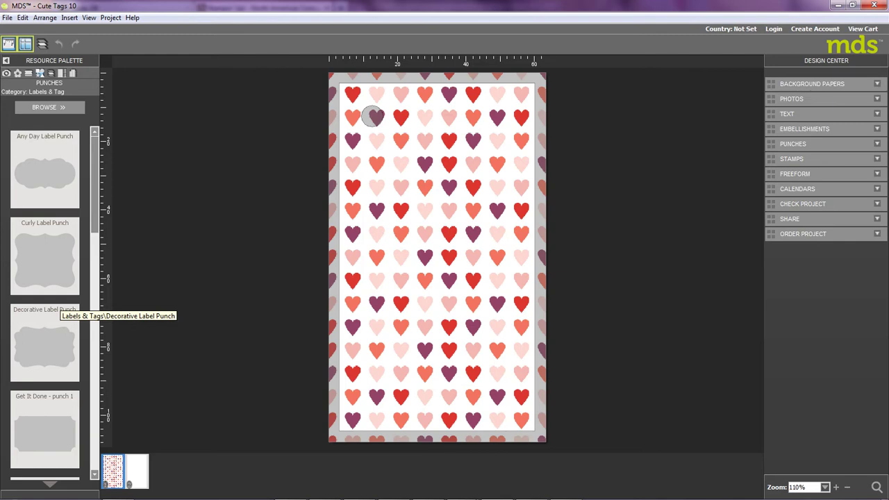
{"action": "double_click", "coordinate": [54, 306]}
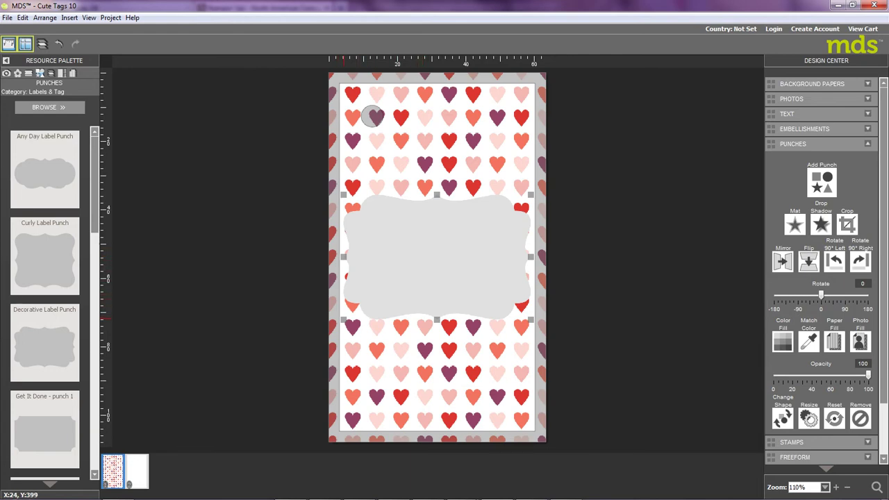
{"action": "left_click_drag", "start_coordinate": [343, 319], "coordinate": [377, 297]}
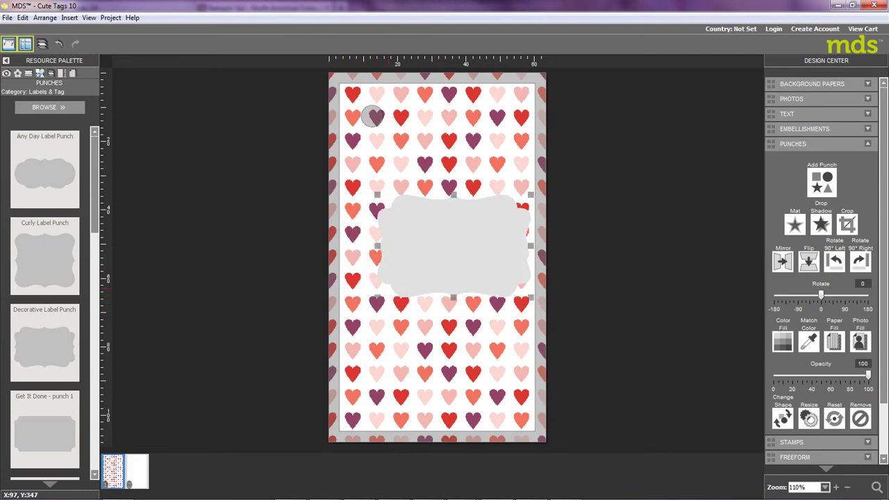
{"action": "left_click_drag", "start_coordinate": [430, 262], "coordinate": [412, 202]}
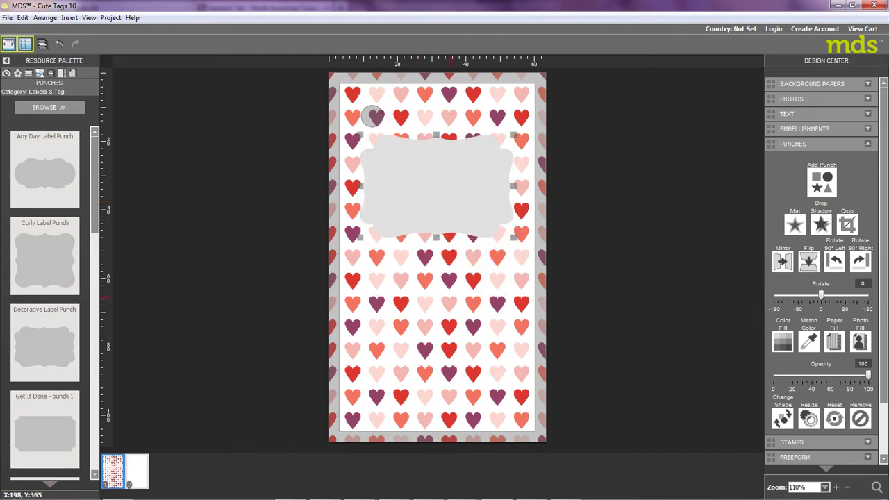
{"action": "left_click", "coordinate": [447, 309]}
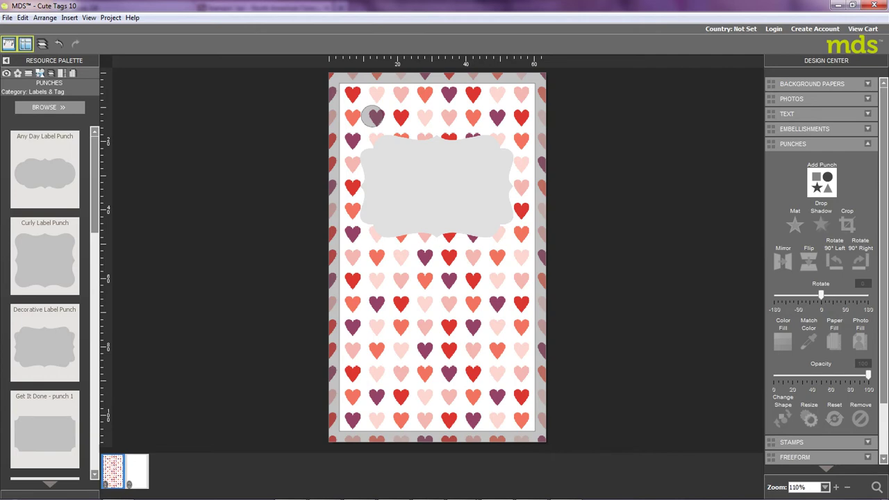
Match the label punch's color to the light pink hearts of the background and move the label slightly lower.
{"action": "left_click", "coordinate": [465, 206]}
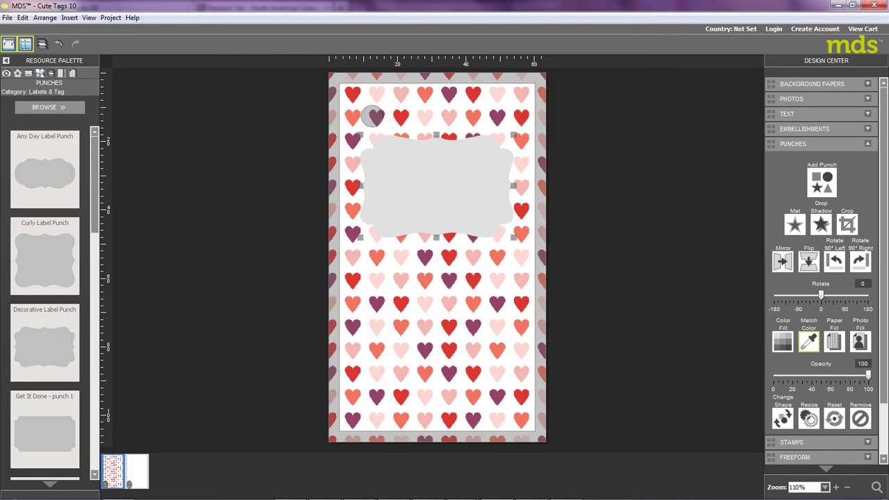
{"action": "left_click", "coordinate": [808, 342]}
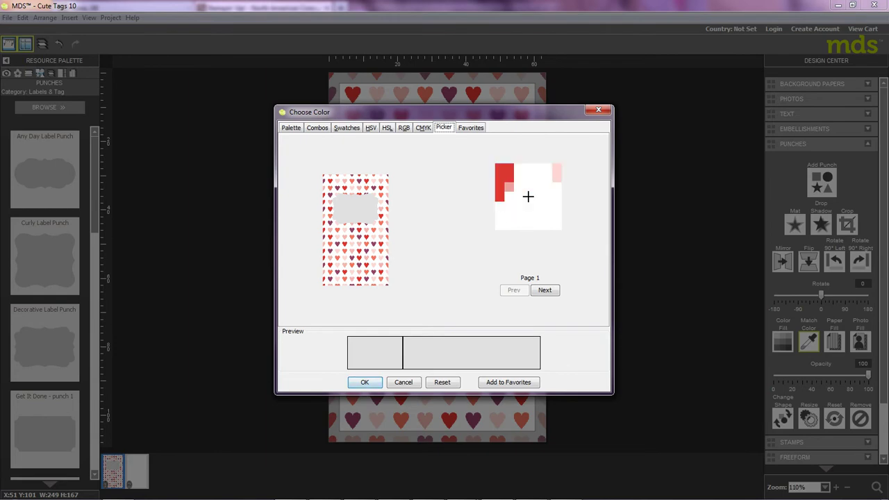
{"action": "left_click", "coordinate": [373, 181]}
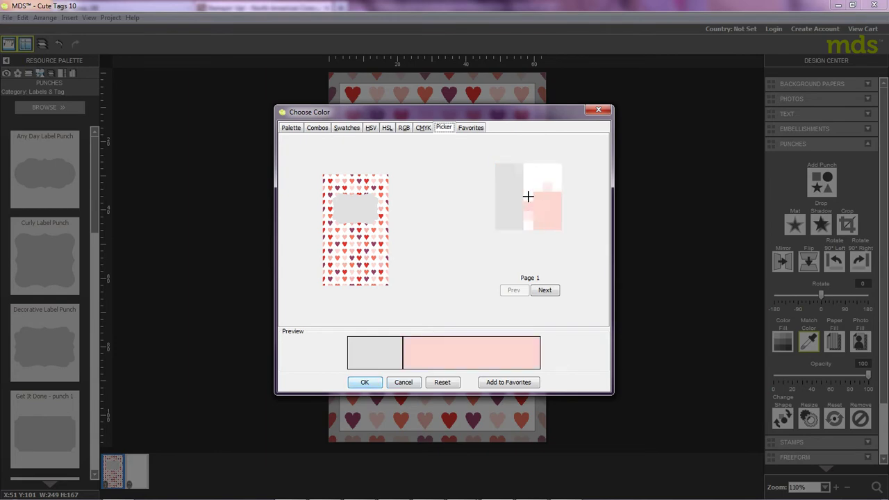
{"action": "left_click", "coordinate": [364, 382]}
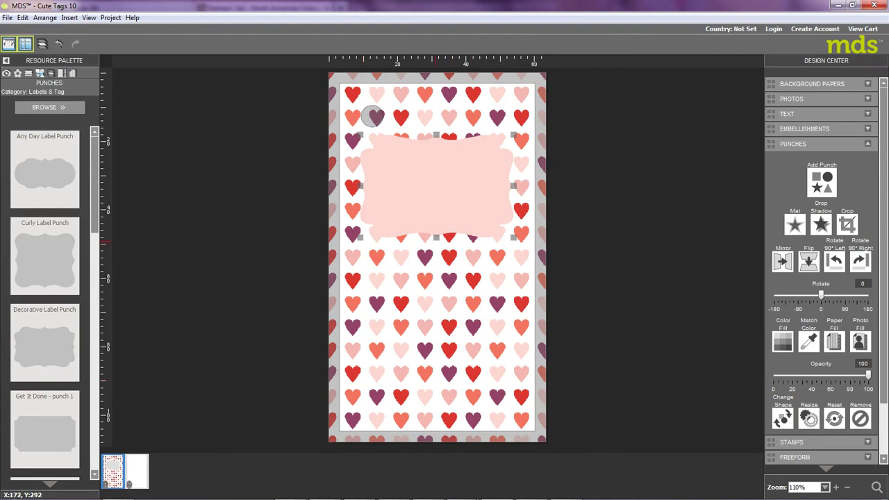
{"action": "left_click", "coordinate": [425, 268]}
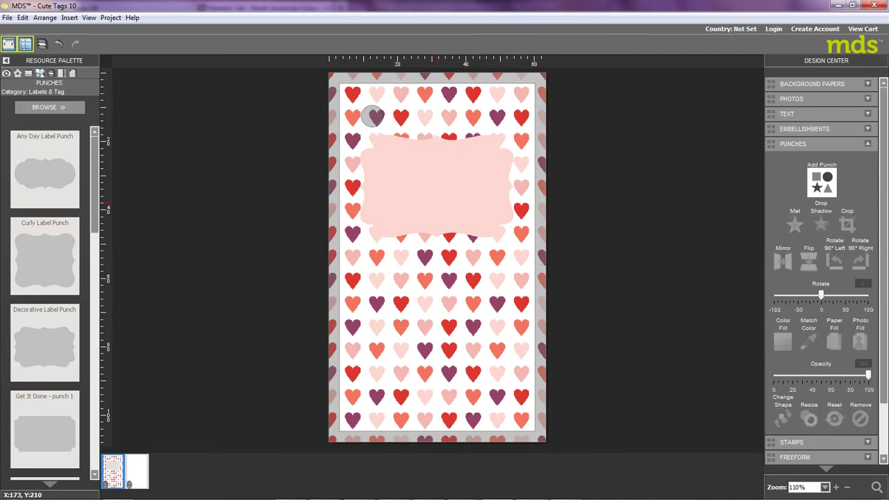
{"action": "mouse_move", "coordinate": [436, 203]}
{"action": "left_mouse_down"}
{"action": "mouse_move", "coordinate": [434, 221]}
{"action": "mouse_move", "coordinate": [443, 210]}
{"action": "left_mouse_up"}
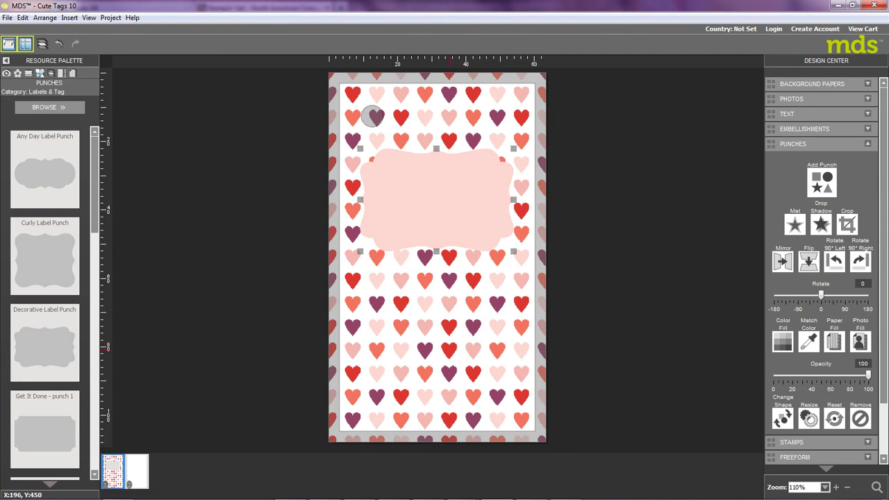
{"action": "left_click", "coordinate": [653, 319]}
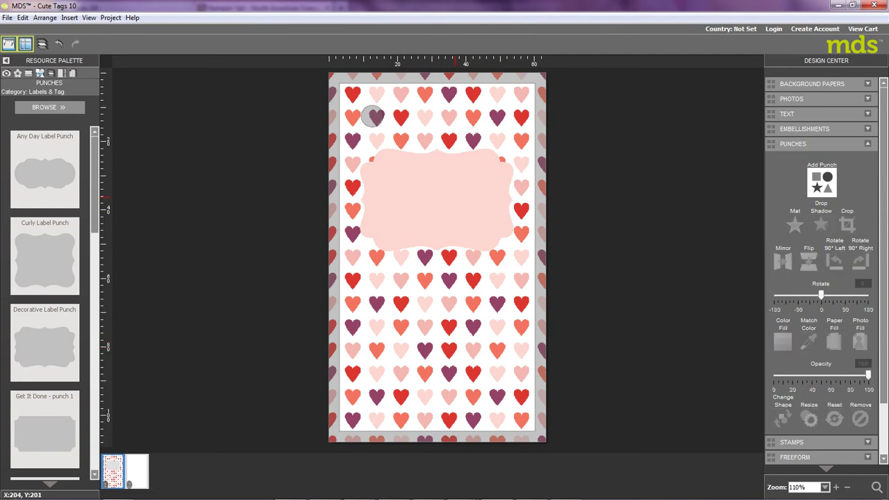
Give the pink label a drop shadow with 73% opacity and Medium blur.
{"action": "left_click", "coordinate": [454, 196]}
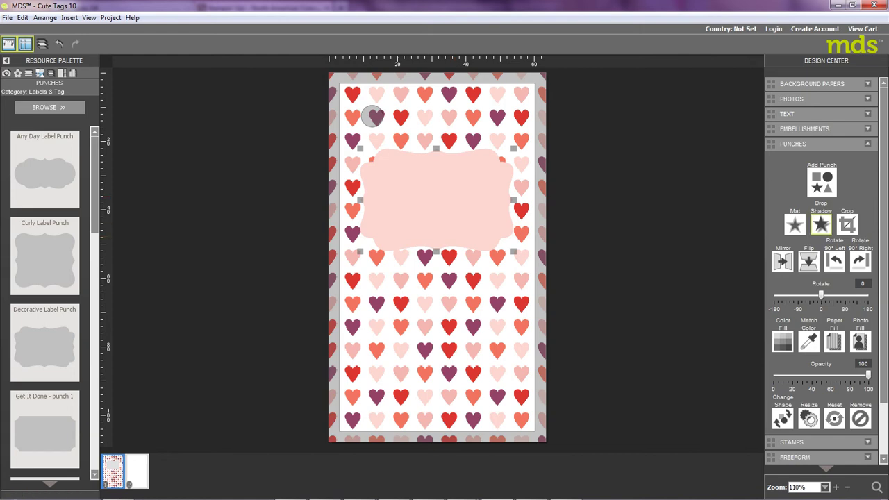
{"action": "left_click", "coordinate": [820, 224]}
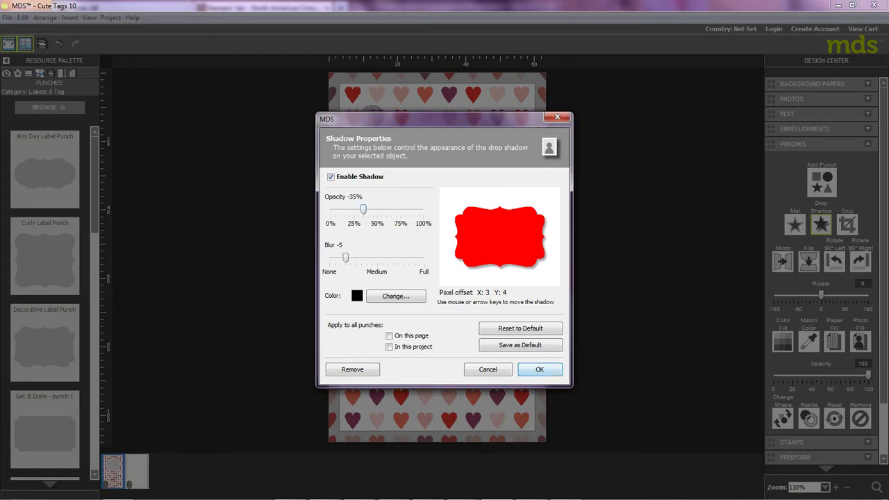
{"action": "left_click_drag", "start_coordinate": [363, 209], "coordinate": [399, 209]}
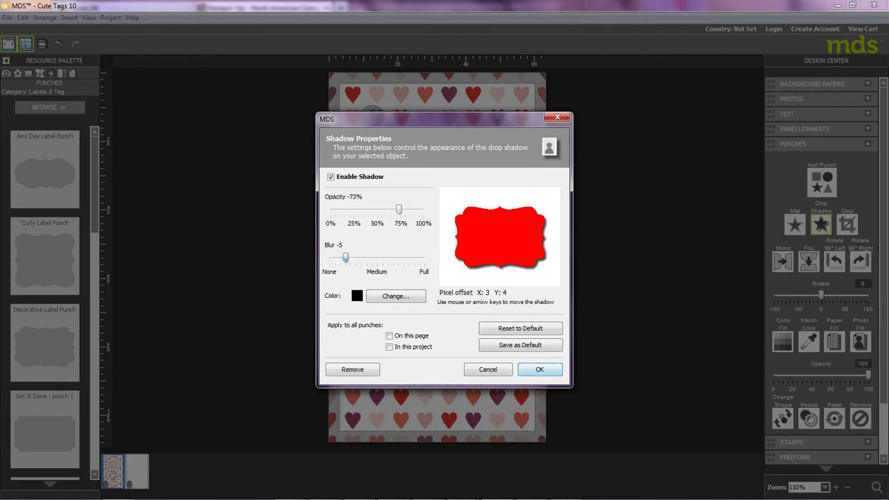
{"action": "left_click_drag", "start_coordinate": [345, 258], "coordinate": [377, 258]}
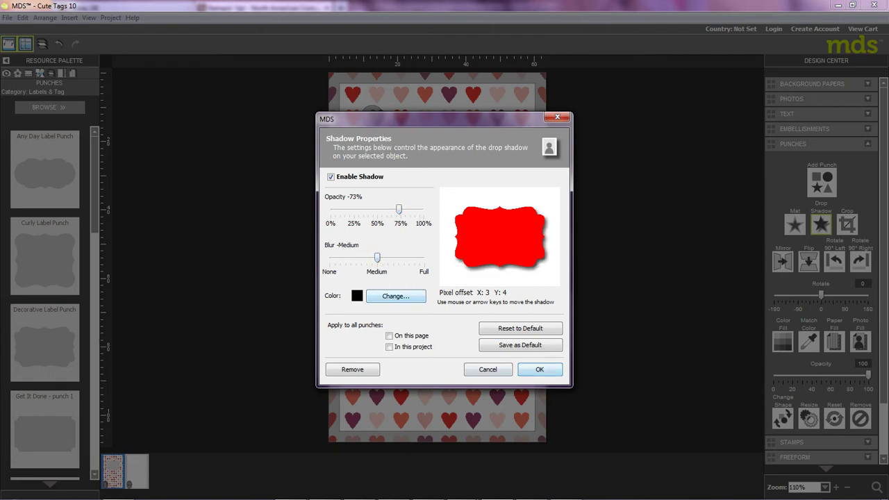
{"action": "key", "text": "Return"}
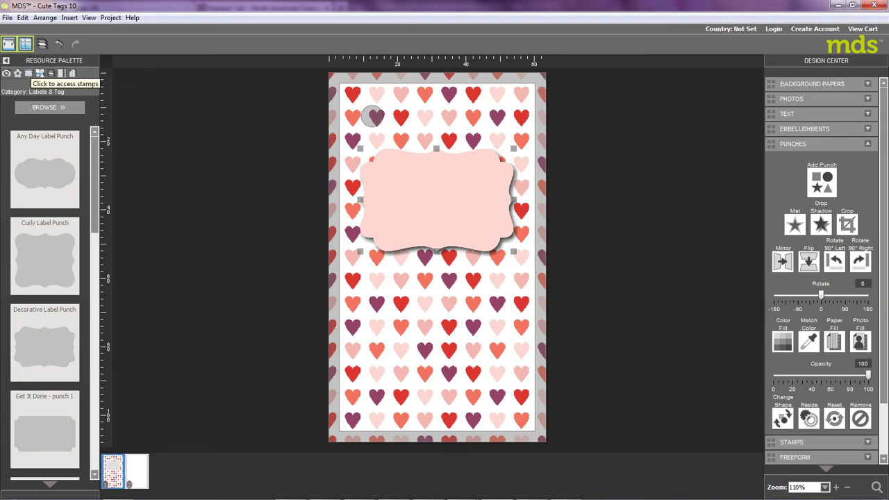
Add the "Thank You Kindly - thank you" stamp, shrink it to about 208 by 50 and place it on the pink label.
{"action": "left_click", "coordinate": [29, 72]}
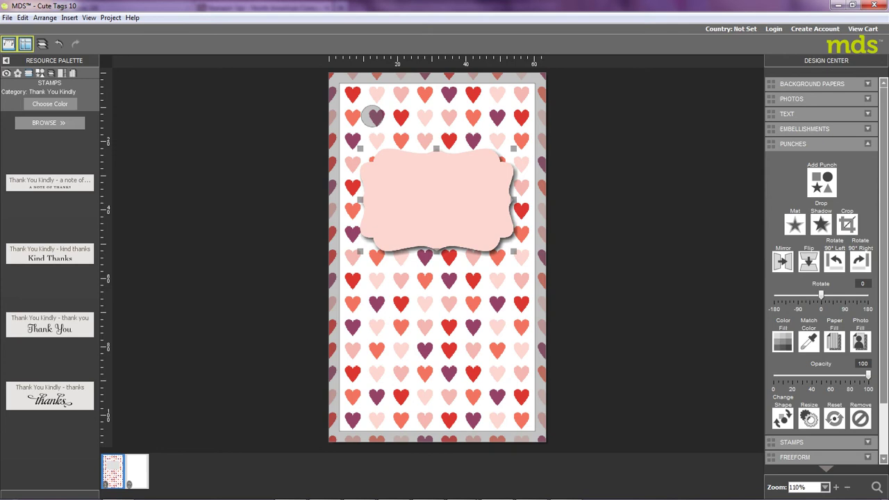
{"action": "left_click_drag", "start_coordinate": [50, 324], "coordinate": [434, 257]}
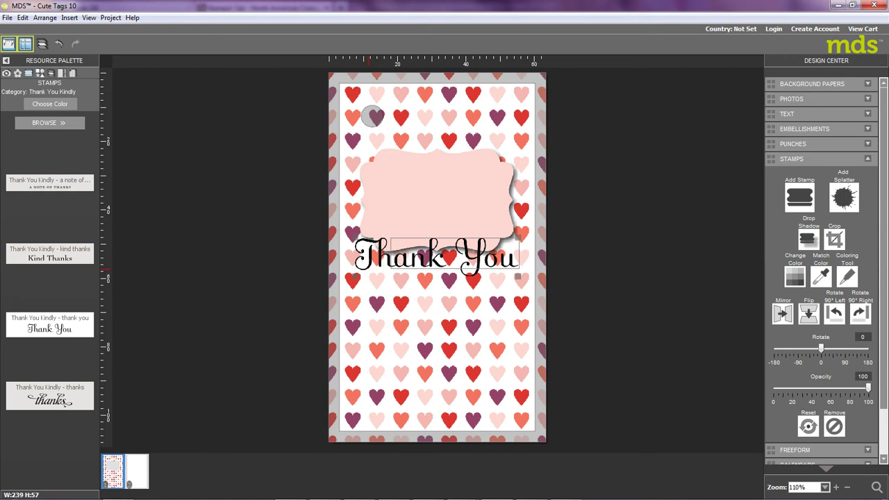
{"action": "left_click_drag", "start_coordinate": [369, 268], "coordinate": [369, 269]}
{"action": "left_click_drag", "start_coordinate": [448, 257], "coordinate": [433, 199]}
{"action": "left_click", "coordinate": [449, 229]}
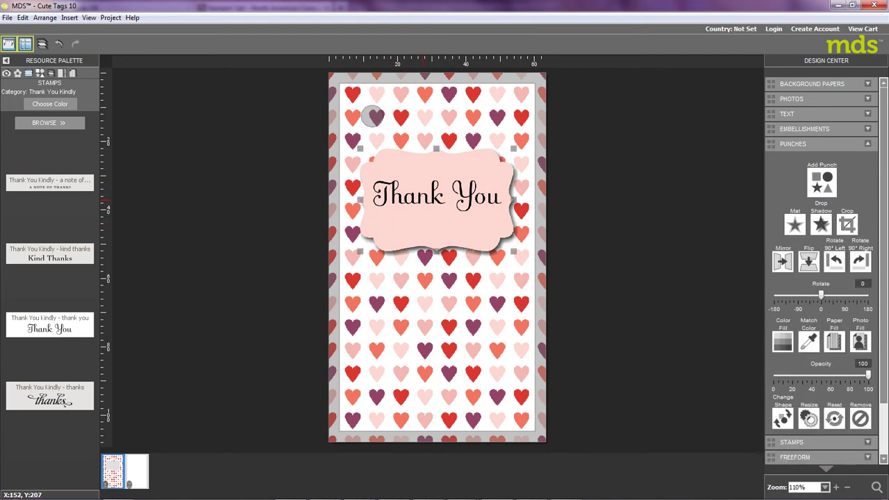
Match the Thank You stamp's color to the purple hearts of the background.
{"action": "left_click", "coordinate": [418, 196]}
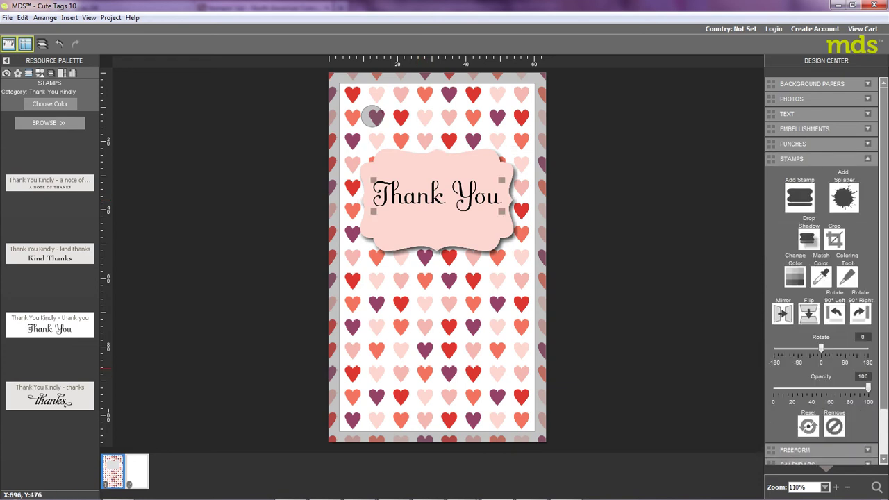
{"action": "left_click", "coordinate": [821, 277]}
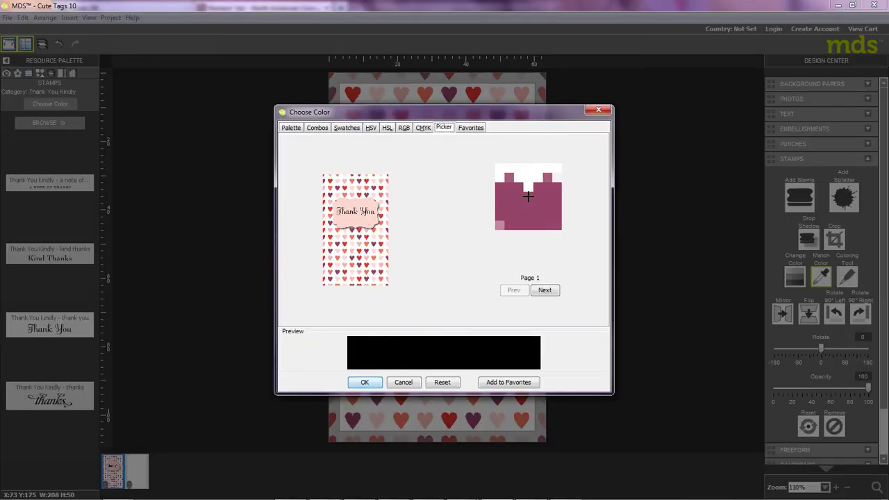
{"action": "left_click", "coordinate": [527, 196]}
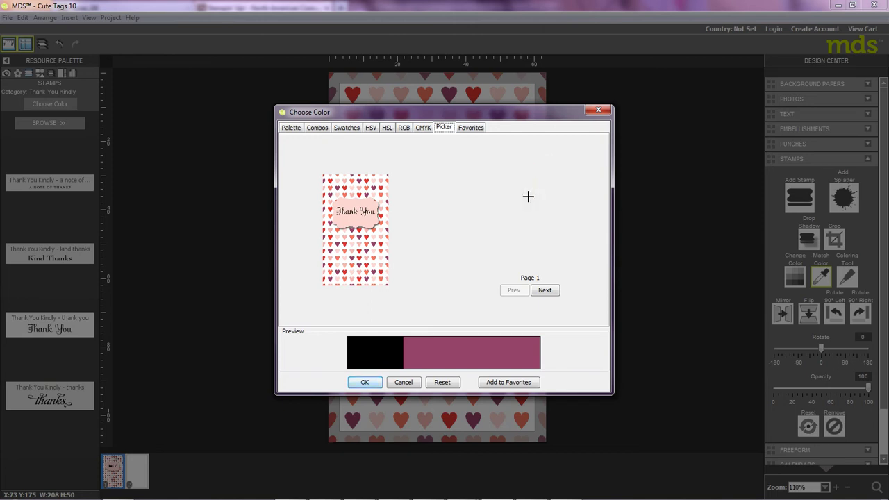
{"action": "left_click", "coordinate": [364, 382]}
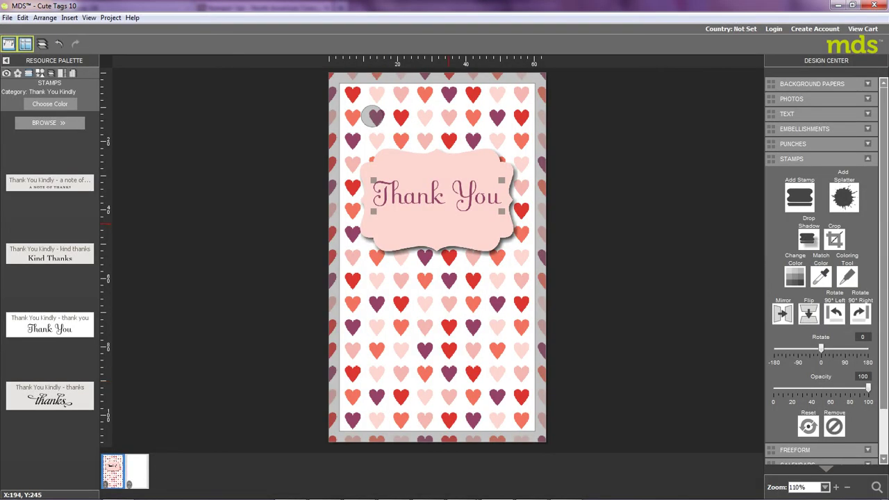
{"action": "left_click", "coordinate": [448, 227]}
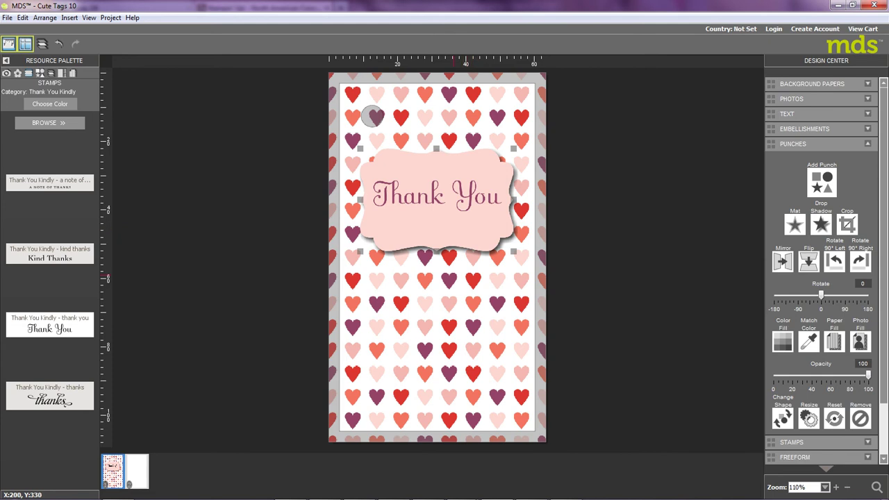
Add a Small Heart Punch, shrink it to about 48 by 51, rotate it -21 degrees and place it under the stamp's first letters.
{"action": "left_click", "coordinate": [39, 73]}
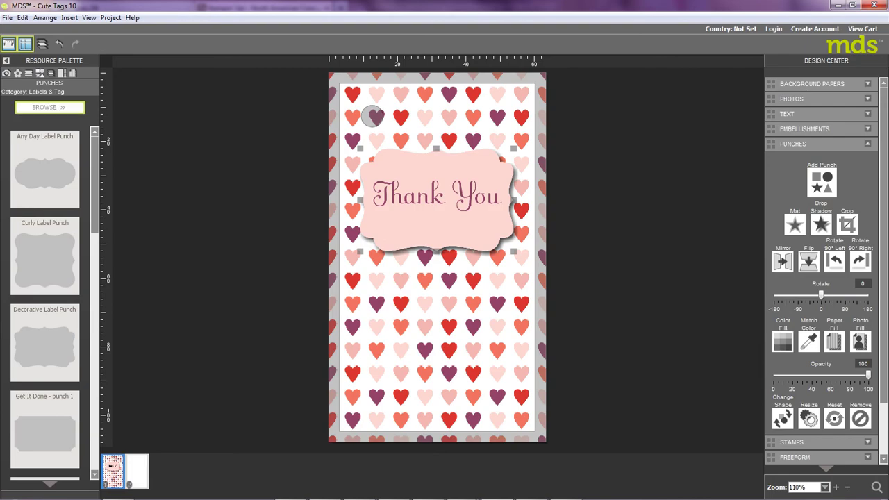
{"action": "left_click", "coordinate": [49, 107]}
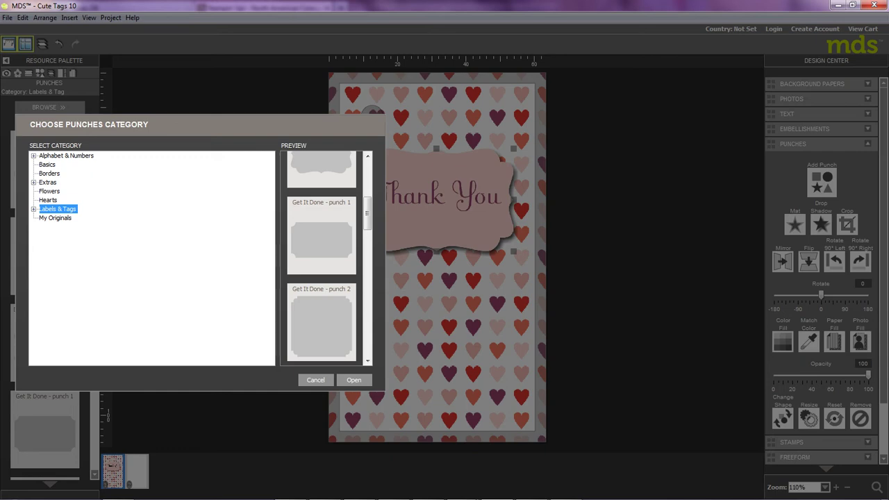
{"action": "left_click", "coordinate": [48, 200]}
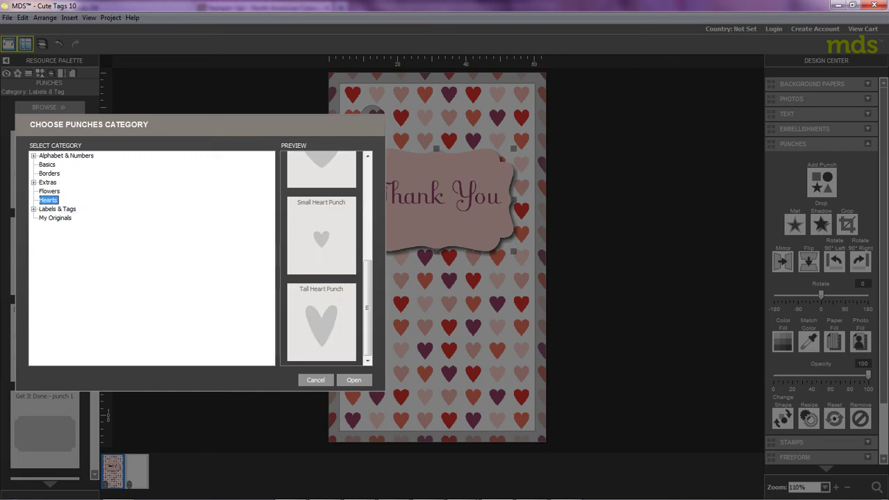
{"action": "left_click", "coordinate": [354, 380]}
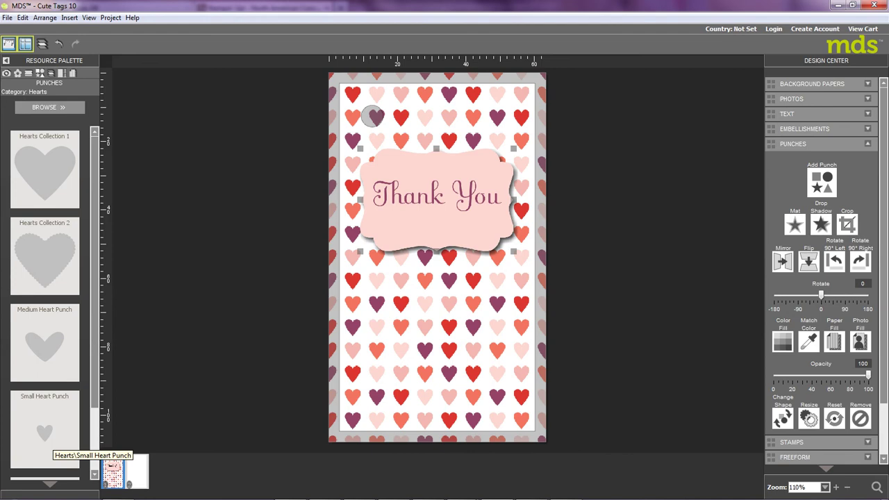
{"action": "left_click", "coordinate": [53, 438]}
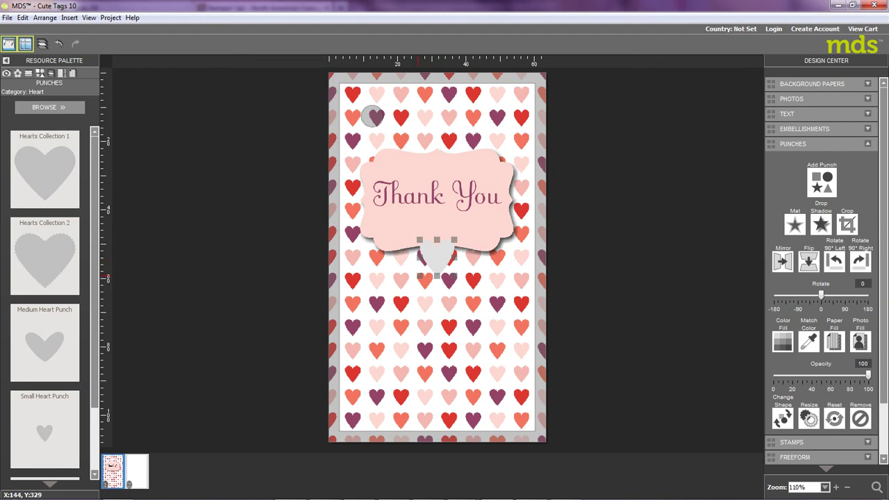
{"action": "left_click_drag", "start_coordinate": [418, 275], "coordinate": [423, 271]}
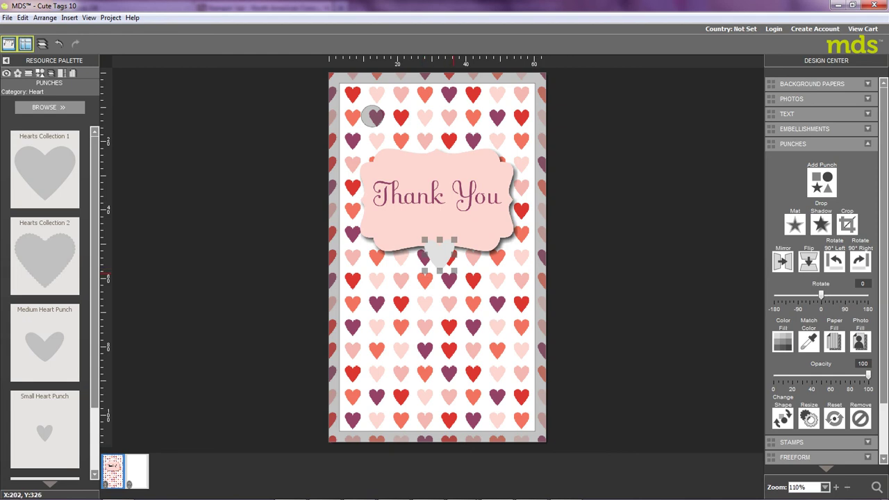
{"action": "left_click_drag", "start_coordinate": [454, 271], "coordinate": [393, 226]}
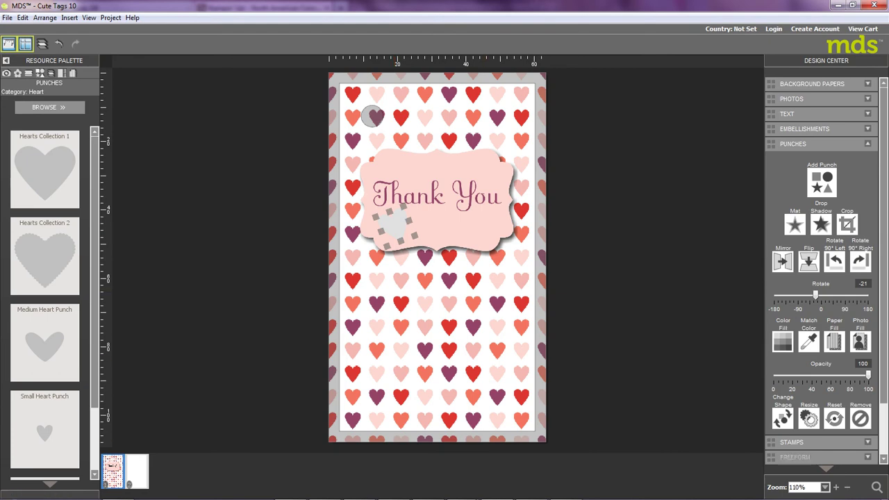
Match the small heart punch's color to the purple hearts of the background.
{"action": "left_click", "coordinate": [809, 341]}
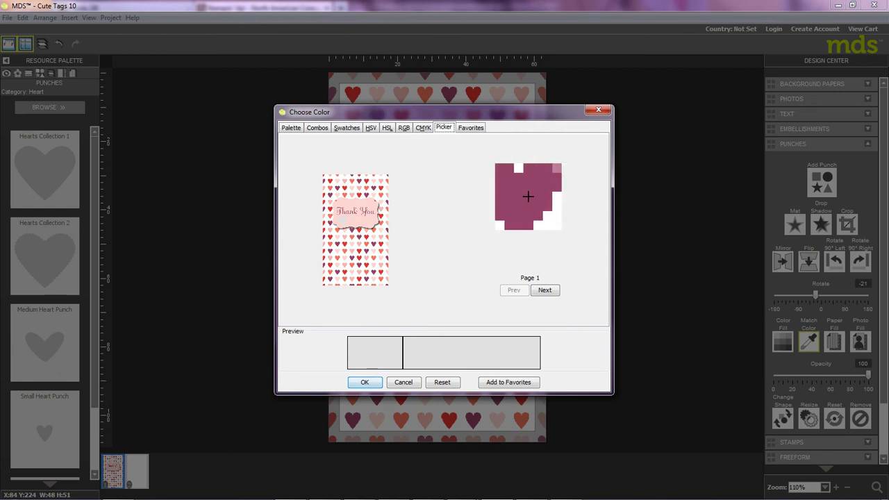
{"action": "left_click", "coordinate": [359, 180]}
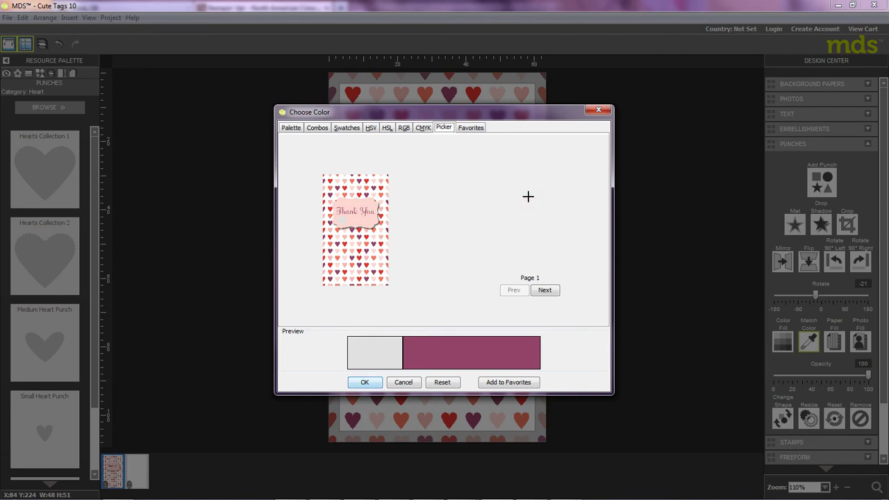
{"action": "left_click", "coordinate": [364, 382]}
{"action": "left_click", "coordinate": [465, 330]}
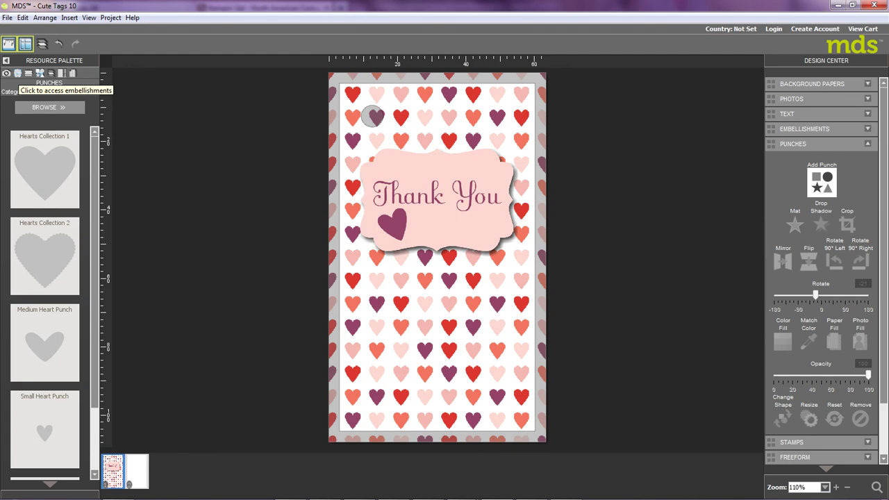
Add the smallest rhinestone from the pearls and rhinestones embellishments, shrink it slightly and place it on the purple heart punch.
{"action": "left_click", "coordinate": [19, 73]}
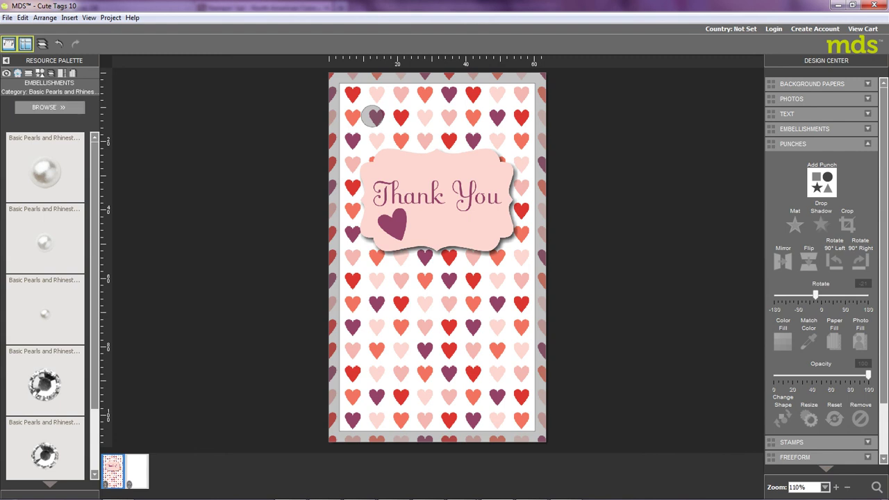
{"action": "scroll", "coordinate": [45, 306], "scroll_direction": "down", "scroll_amount": 1}
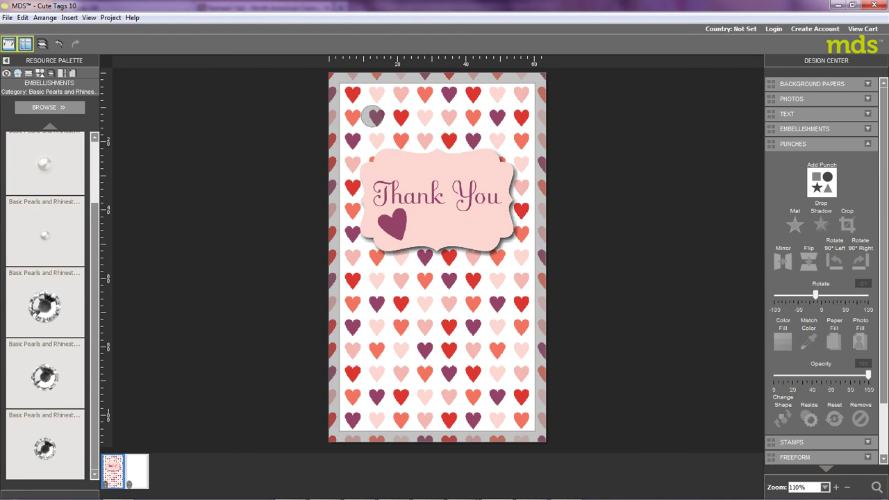
{"action": "double_click", "coordinate": [45, 448]}
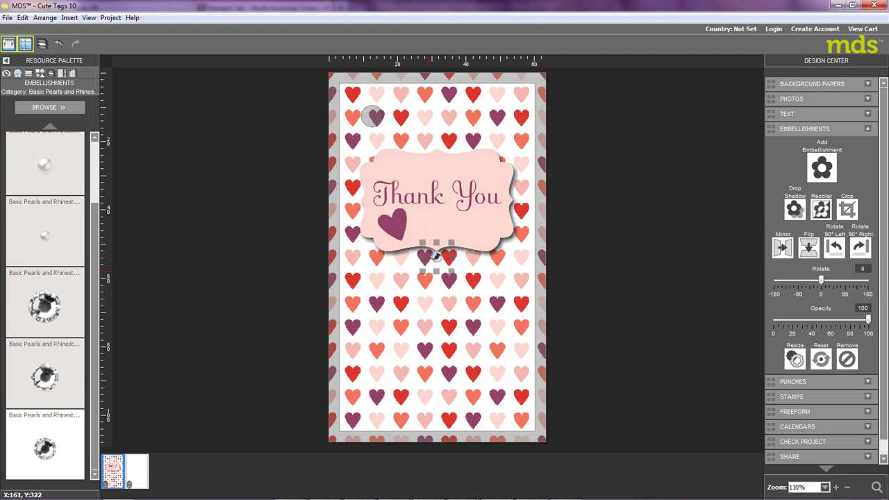
{"action": "left_click_drag", "start_coordinate": [435, 256], "coordinate": [439, 253]}
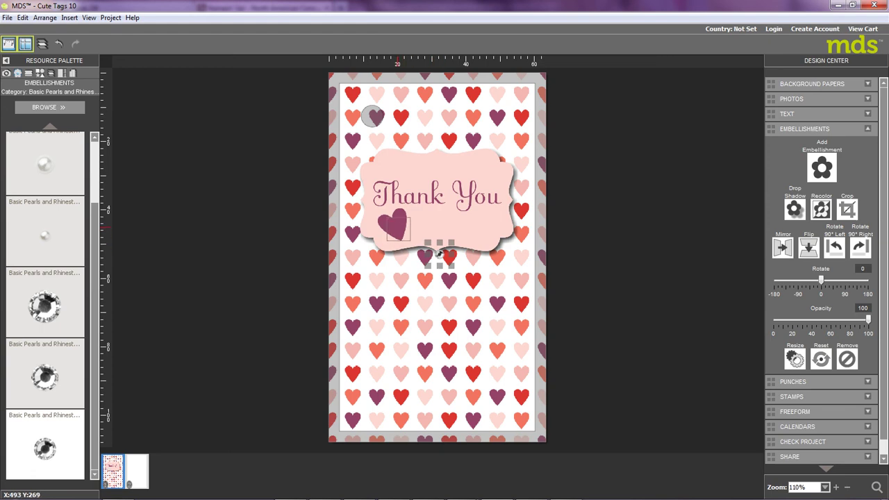
{"action": "left_click_drag", "start_coordinate": [438, 255], "coordinate": [395, 226]}
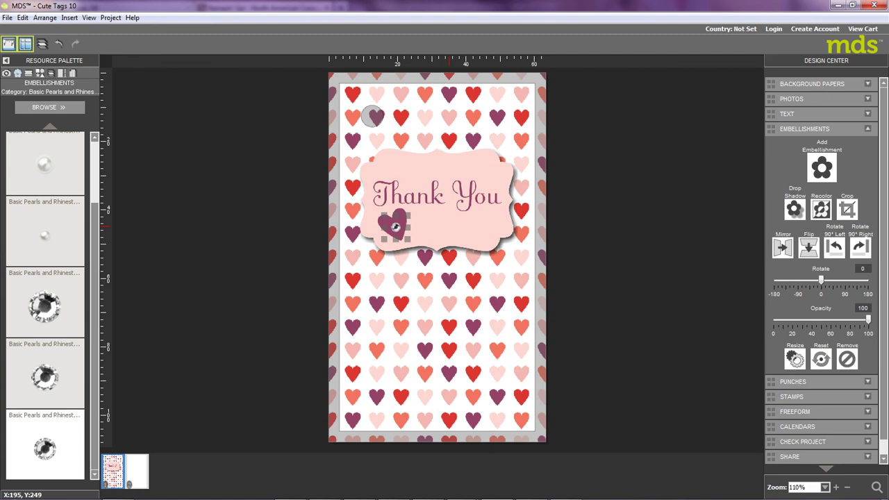
{"action": "left_click", "coordinate": [449, 225]}
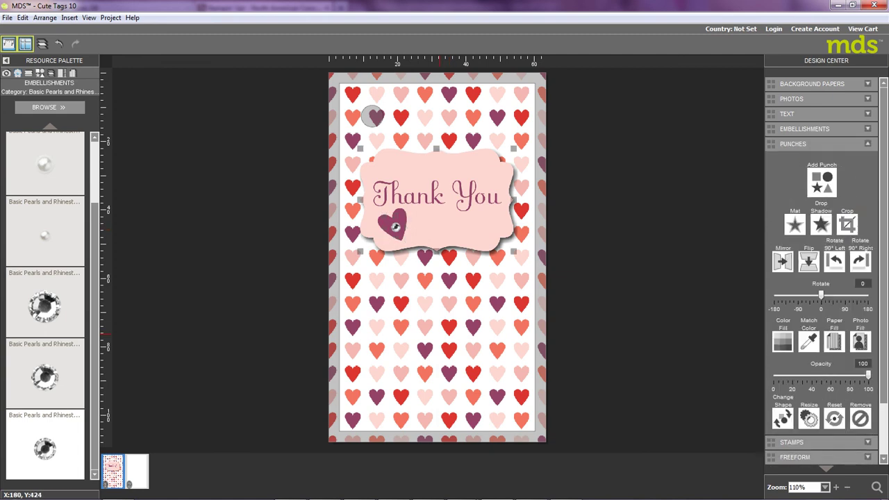
{"action": "left_click", "coordinate": [439, 334]}
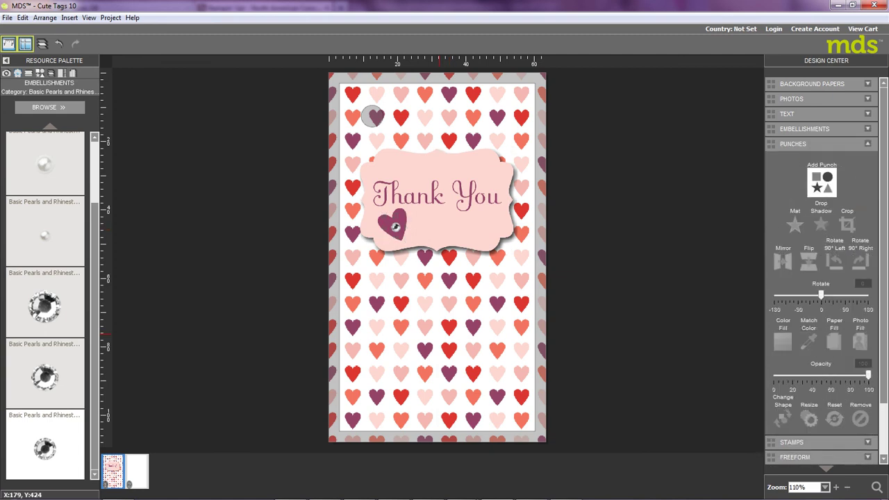